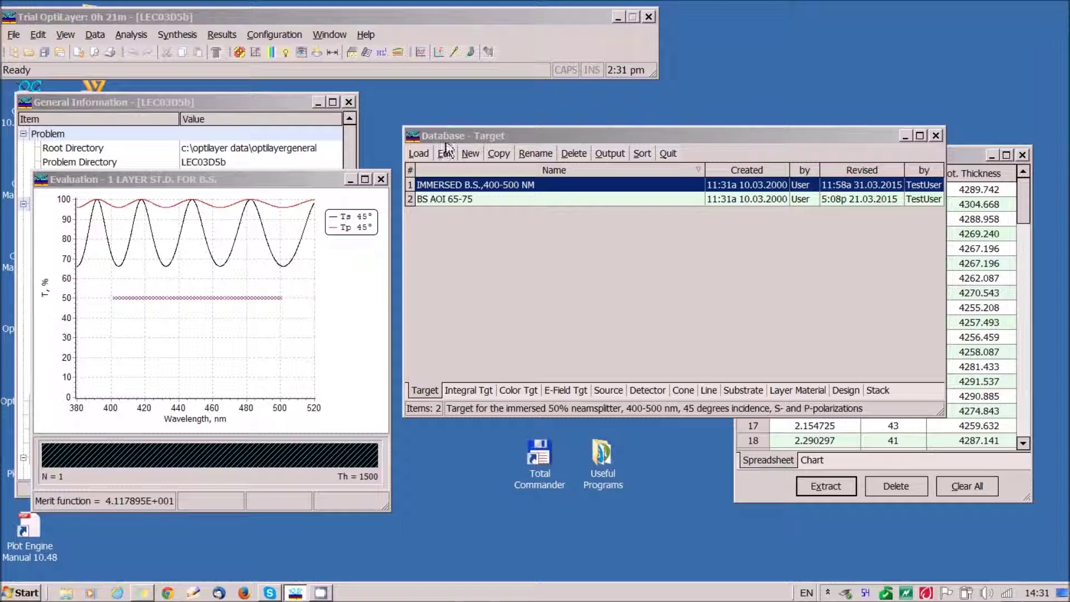
- Review the immersed beamsplitter target, then load GLASS as both substrate and incident medium
click(446, 161)
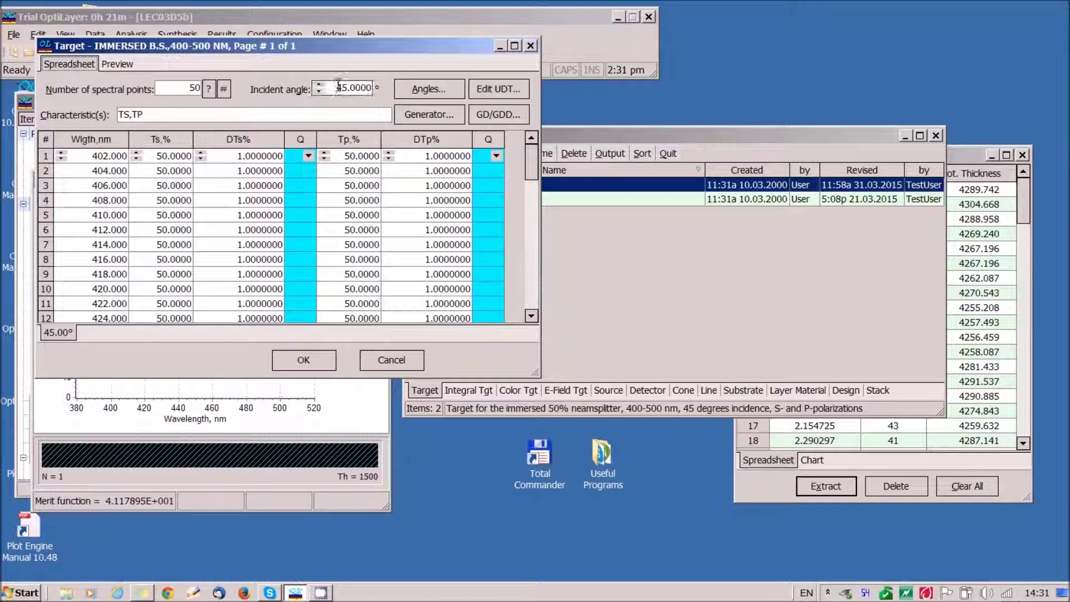
click(314, 366)
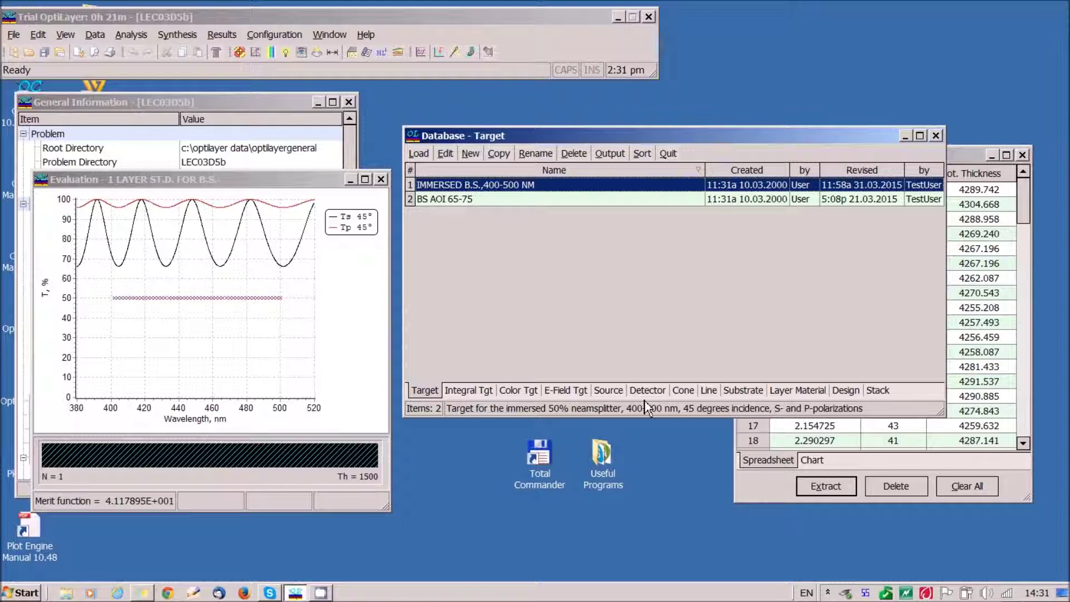
click(738, 391)
click(420, 154)
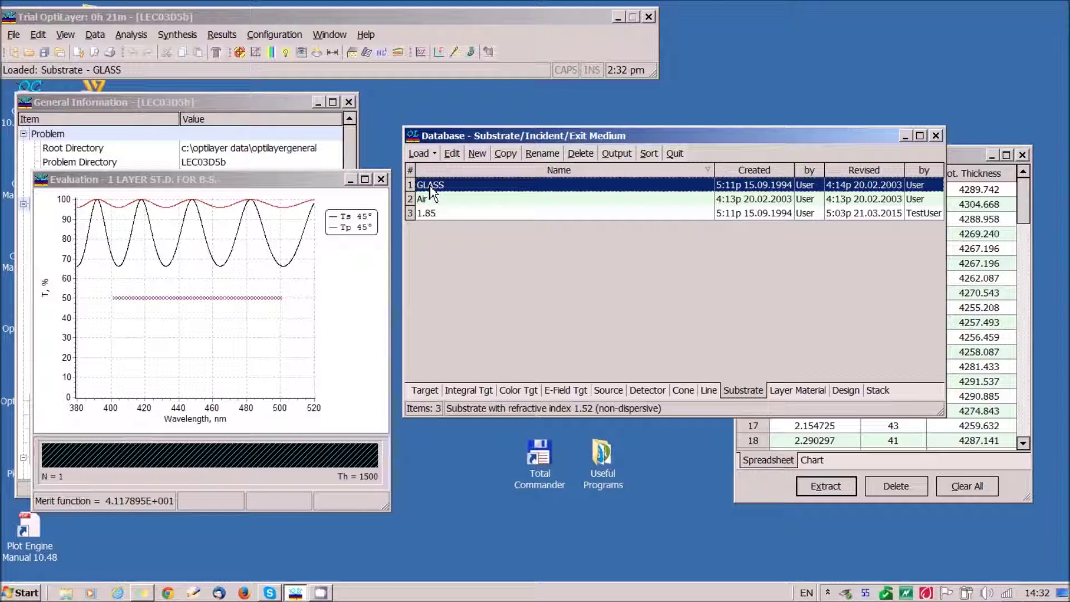
right_click(431, 190)
click(461, 216)
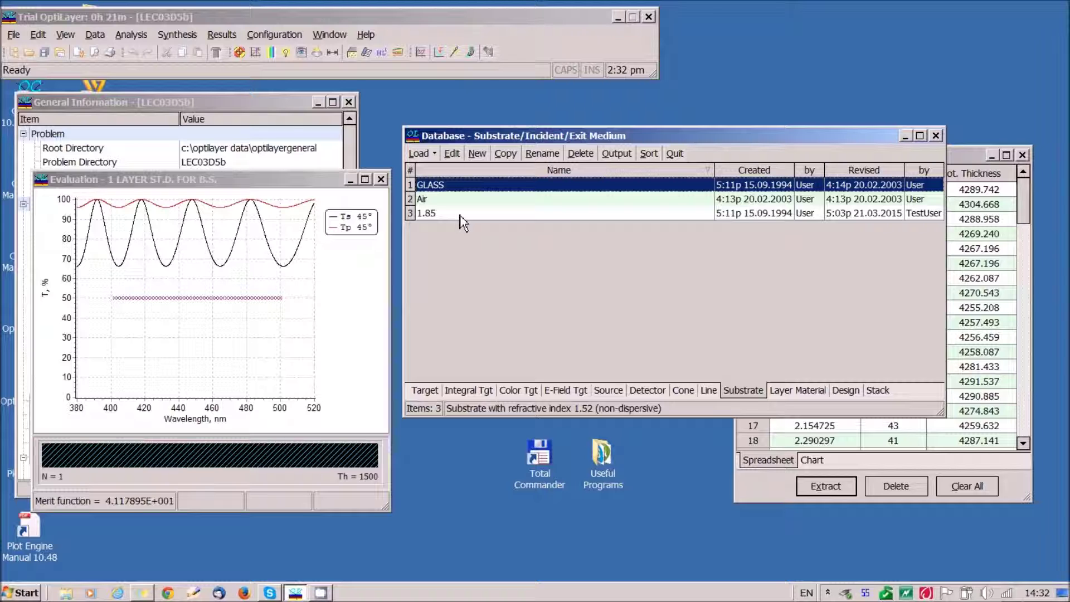
click(787, 392)
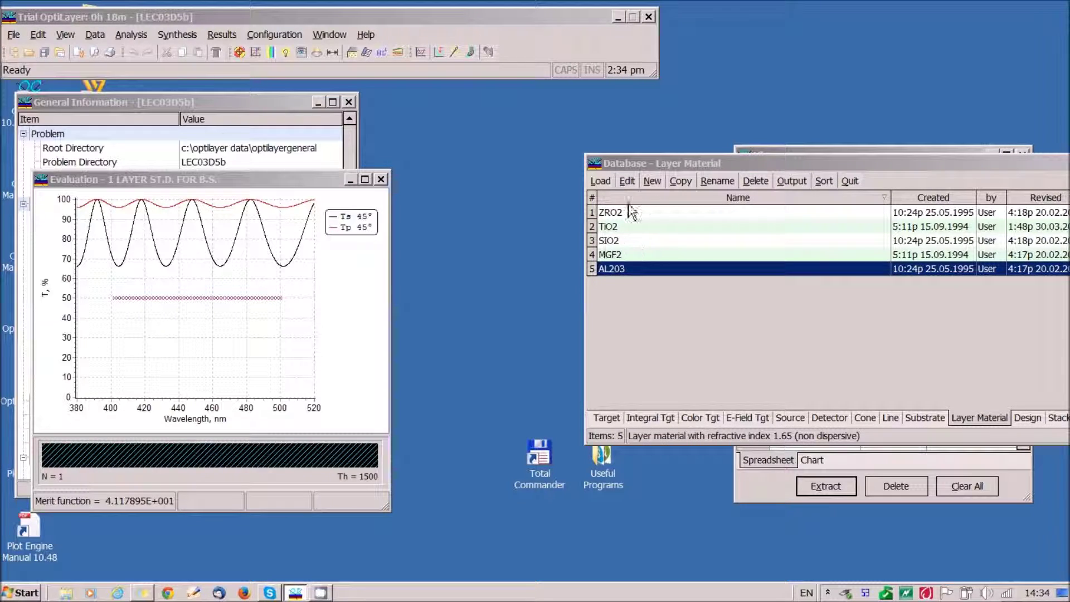
- Load TIO2, MGF2 and AL2O3 from the layer material database
drag(649, 164, 513, 164)
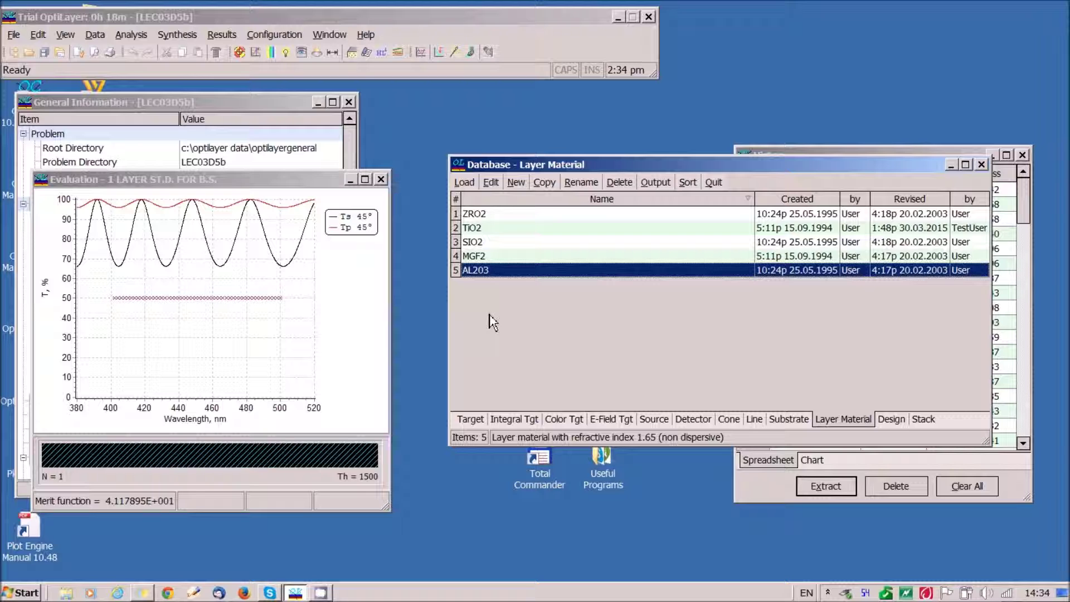
double_click(471, 229)
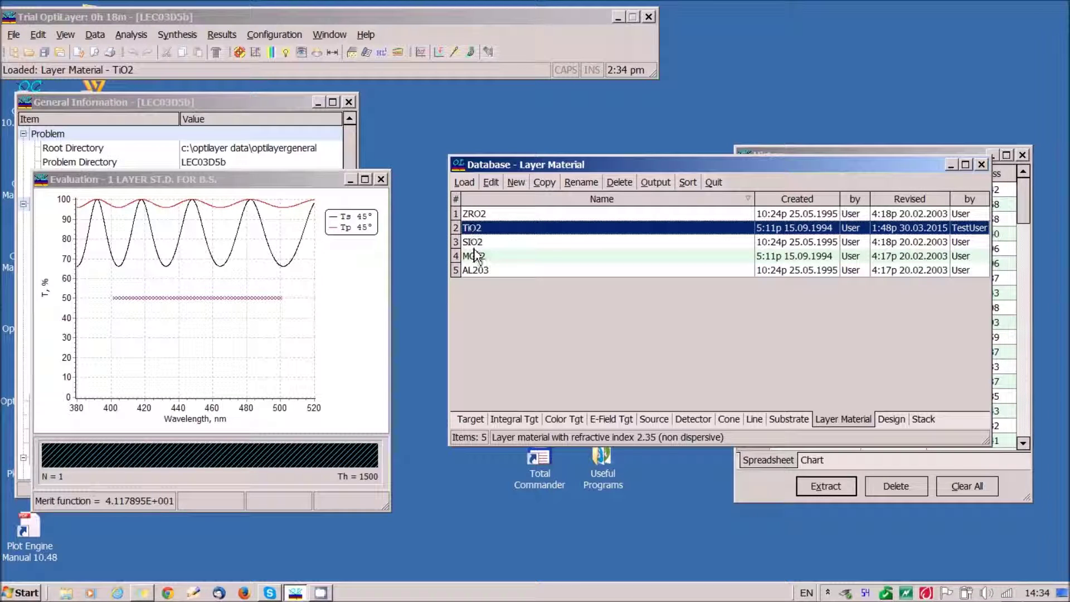
double_click(473, 256)
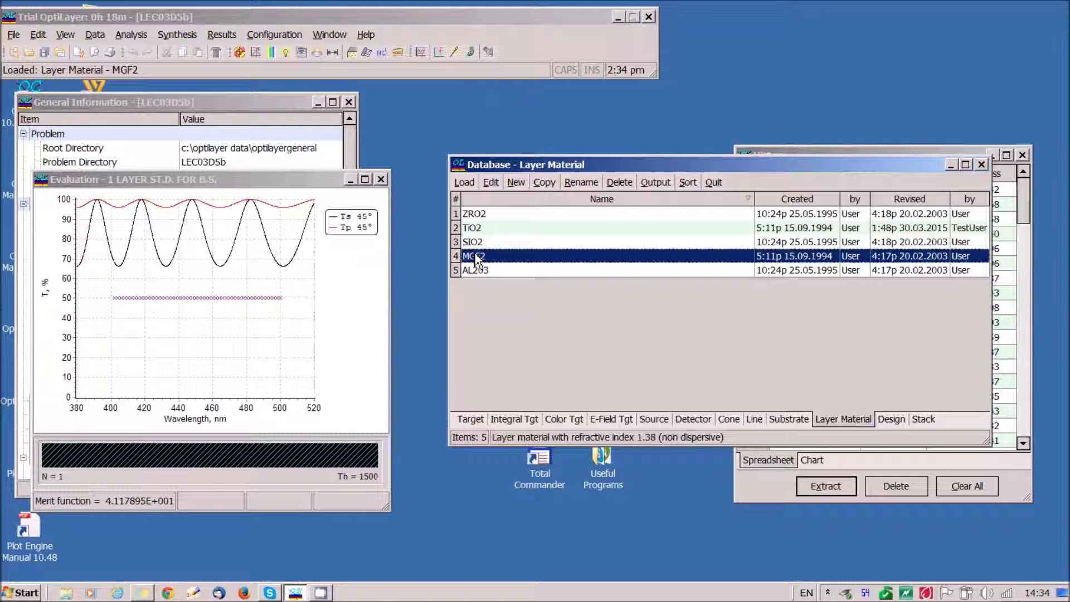
double_click(475, 271)
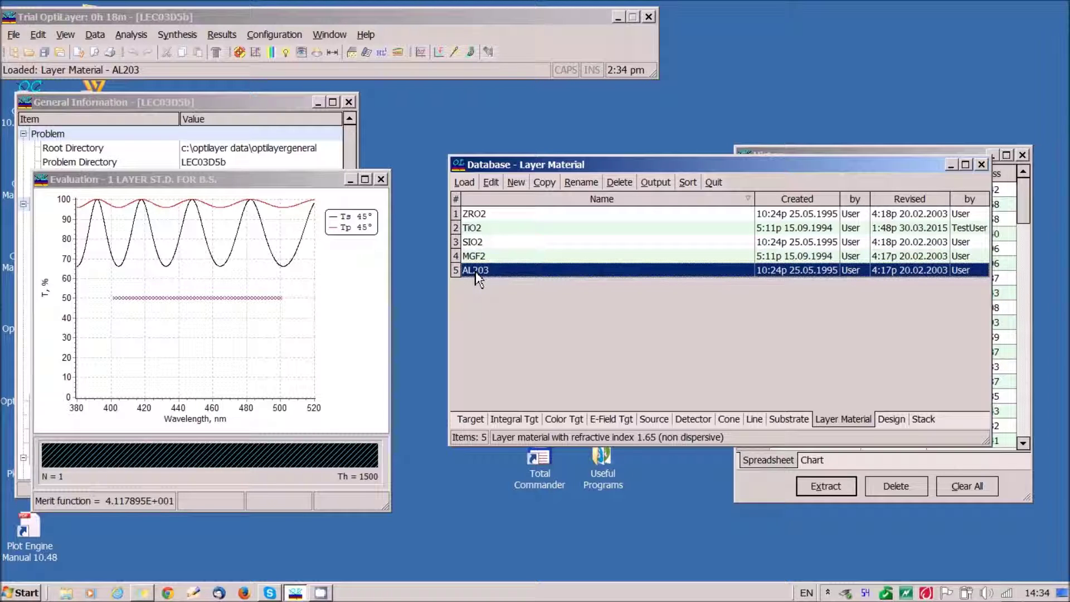
- Confirm AL2O3, MGF2 and TIO2 as active materials in Arrange Materials, leaving SIO2 and ZRO2 inactive
click(95, 35)
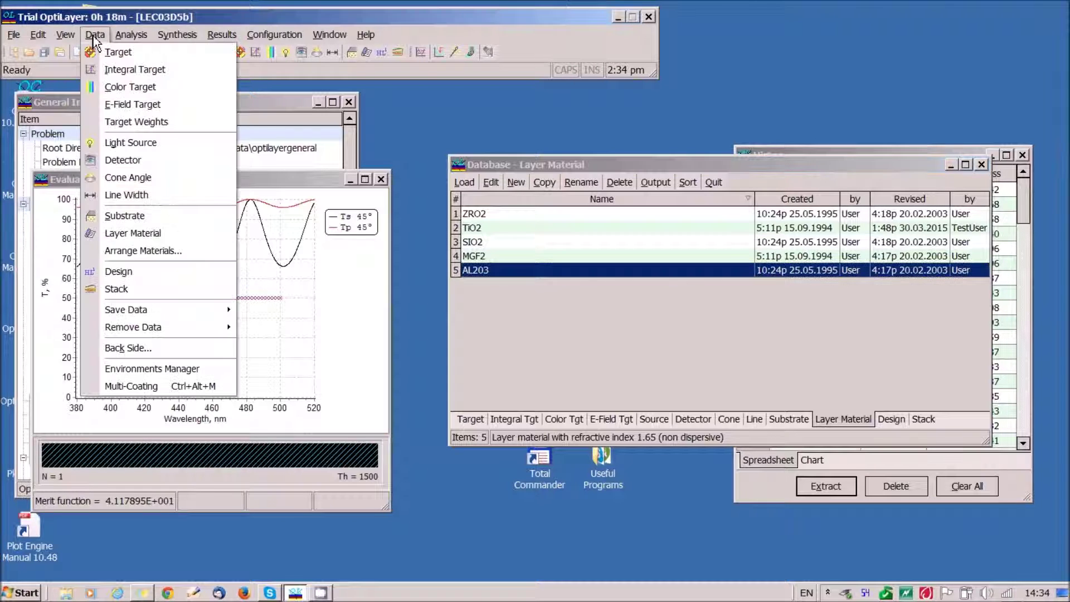
click(165, 248)
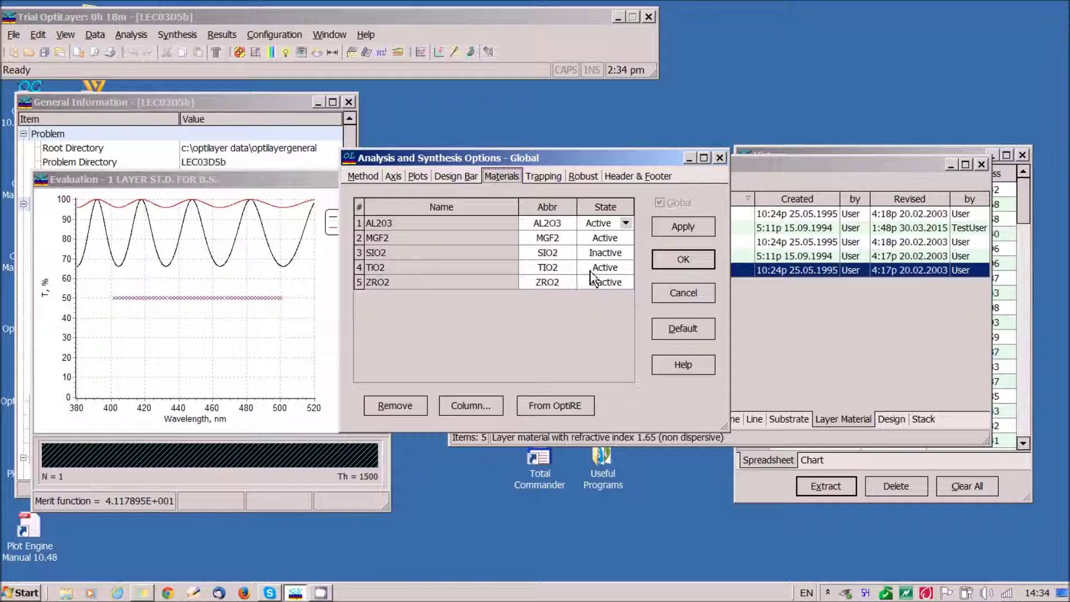
click(683, 260)
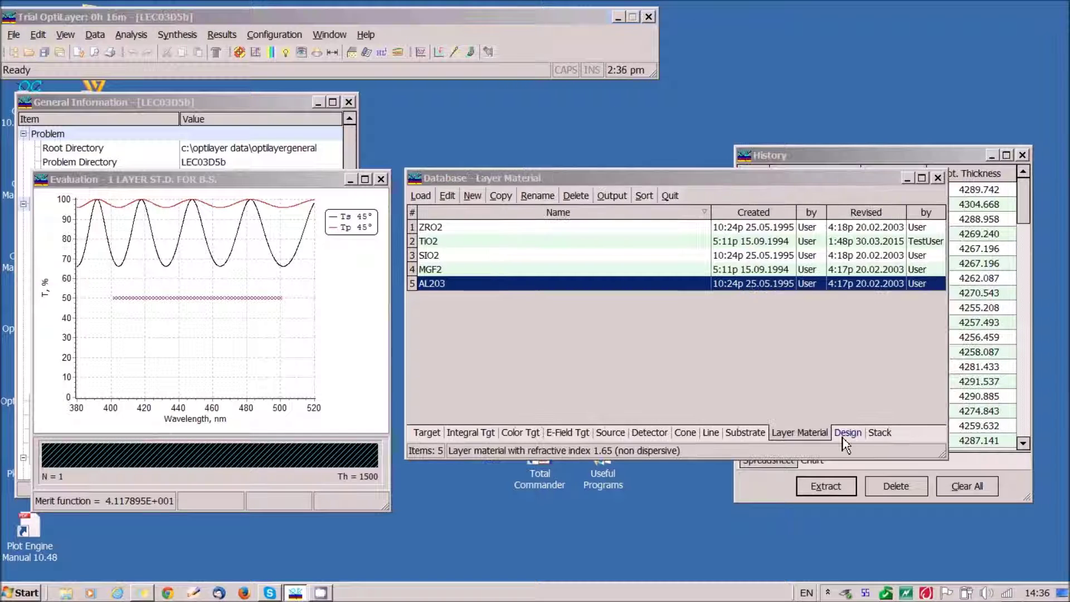
- Inspect and then load the one-layer starting design '1 LAYER ST.D. FOR B.S.'
click(848, 434)
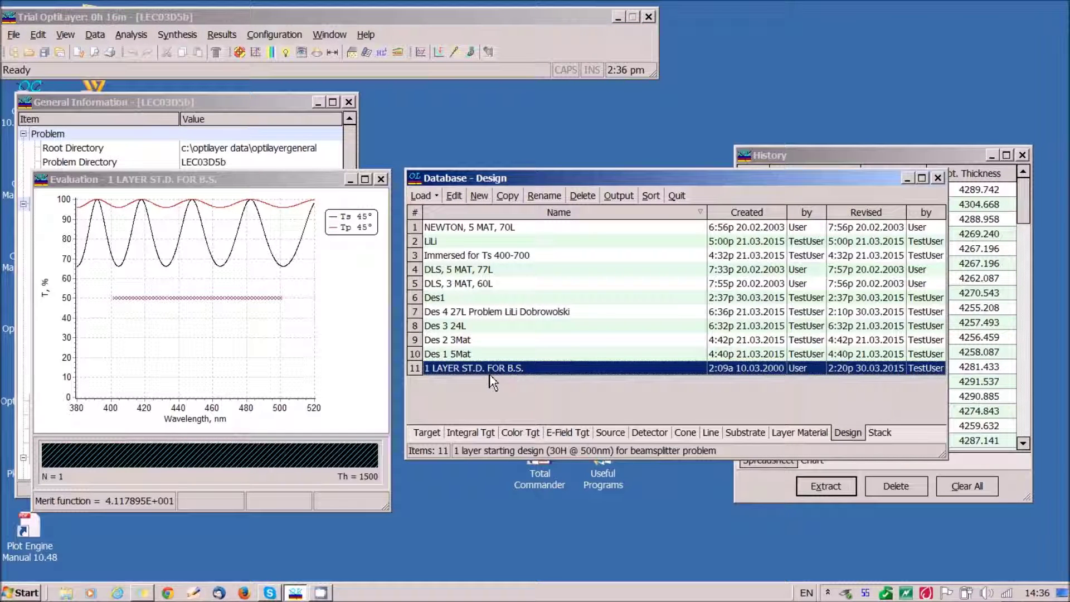
click(454, 195)
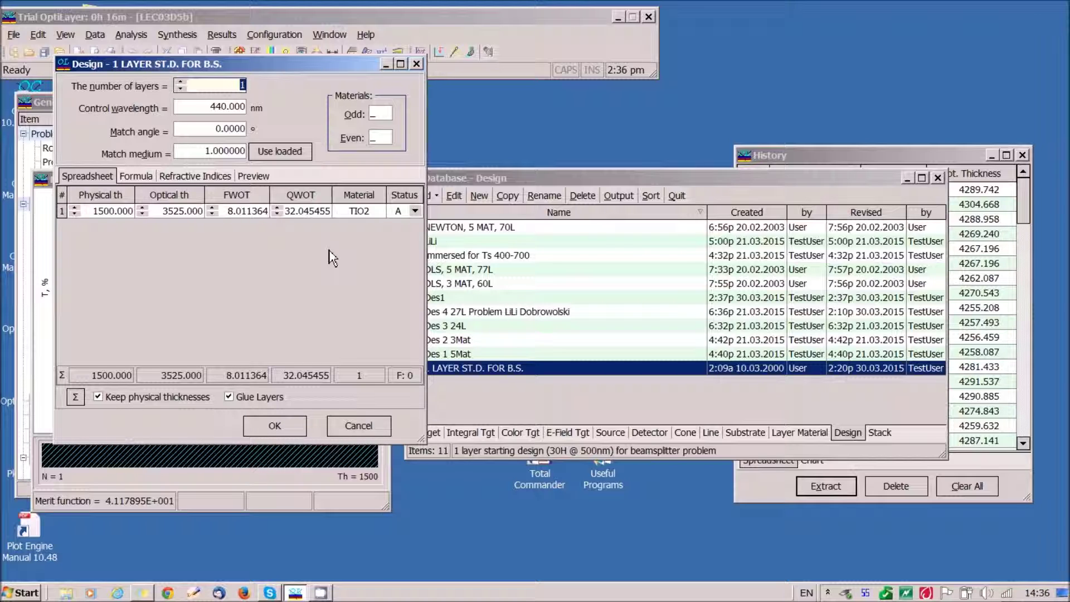
click(275, 425)
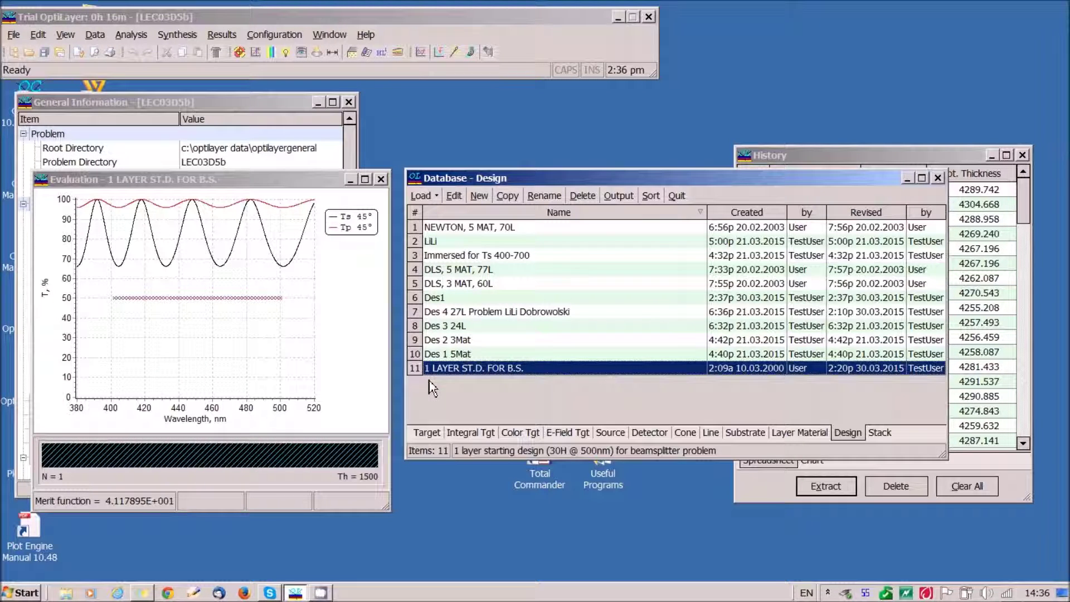
double_click(457, 370)
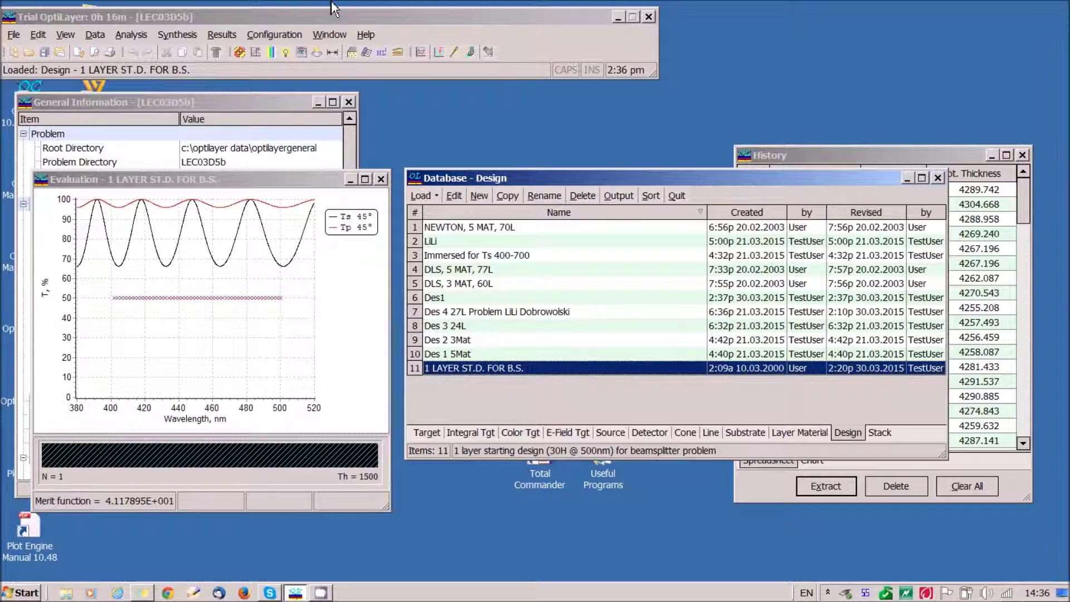
click(177, 35)
- Run gradual evolution with a 50-layer limit, reaching 51 layers and merit function 0.4009
click(220, 177)
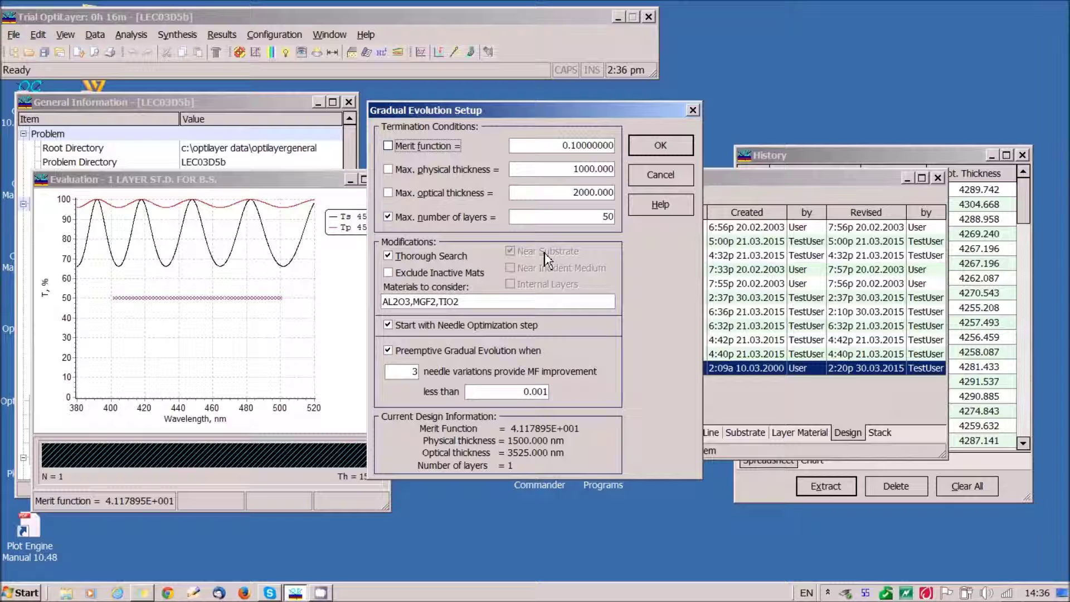
click(603, 217)
click(660, 146)
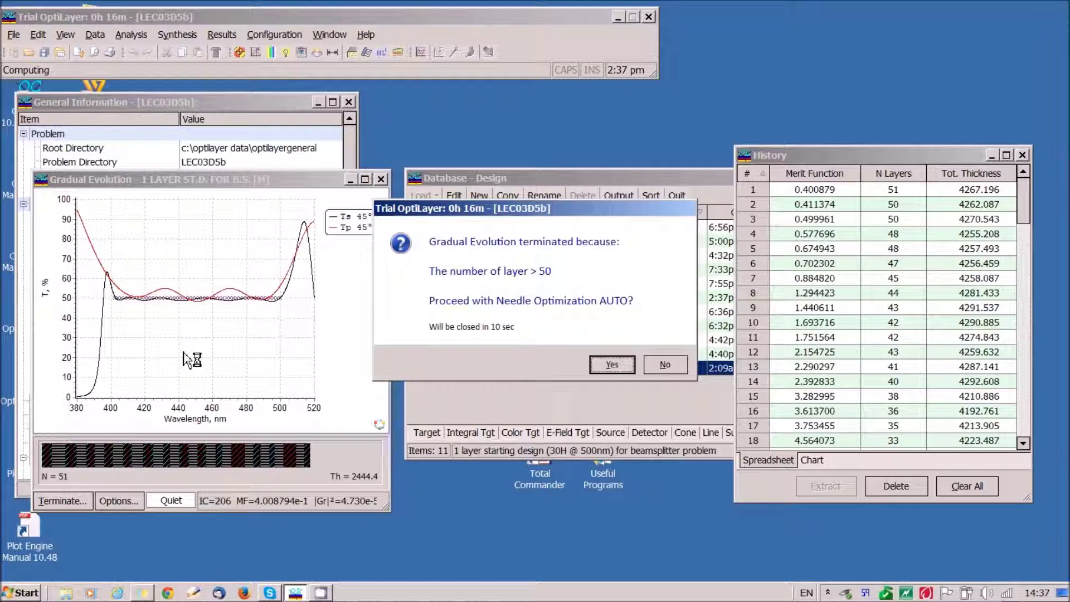
click(663, 365)
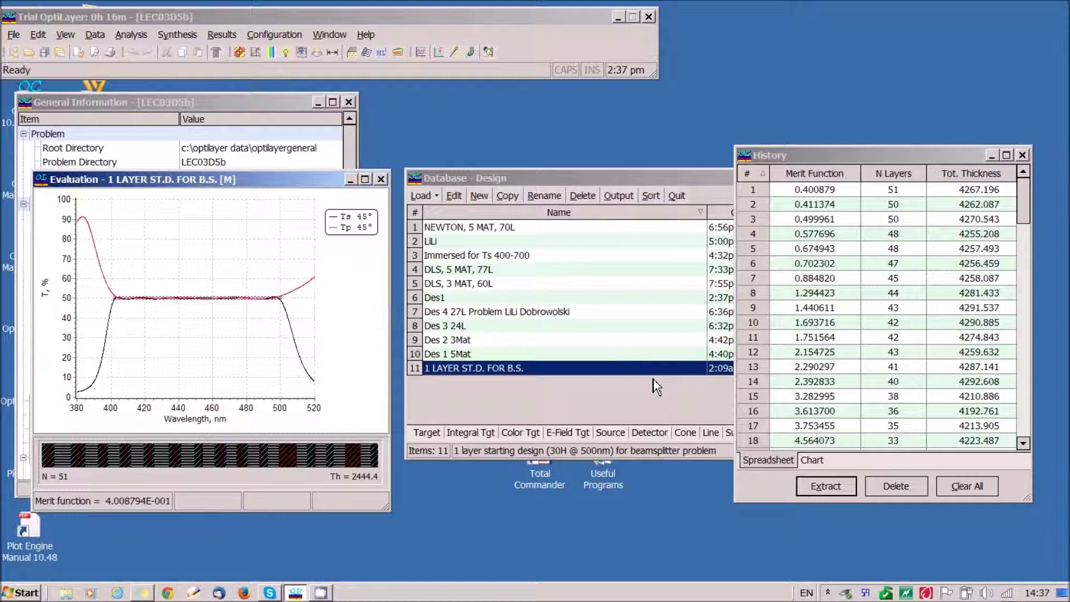
click(657, 386)
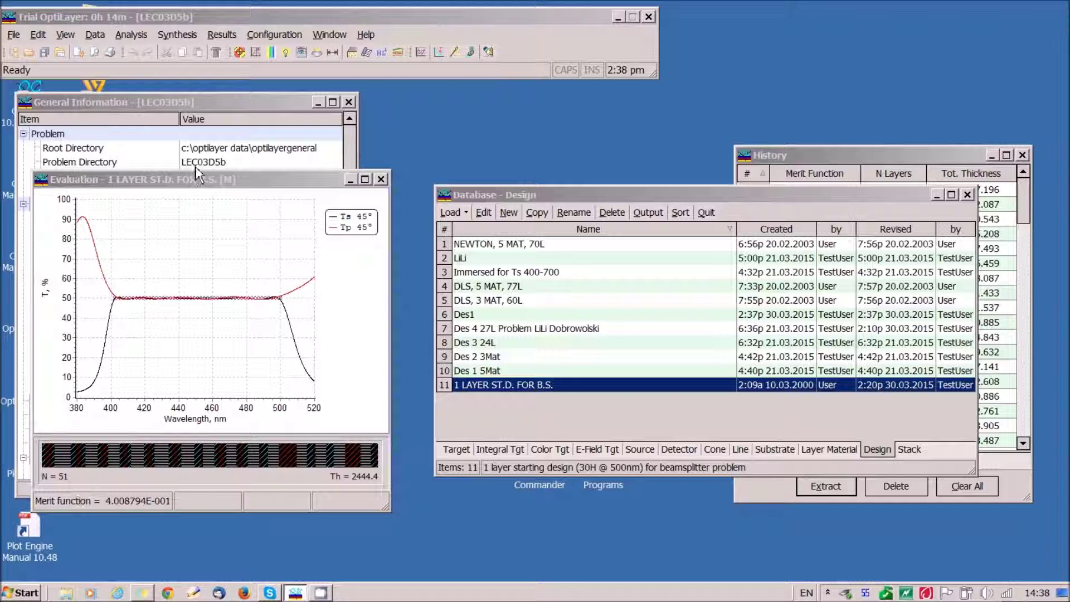
click(180, 39)
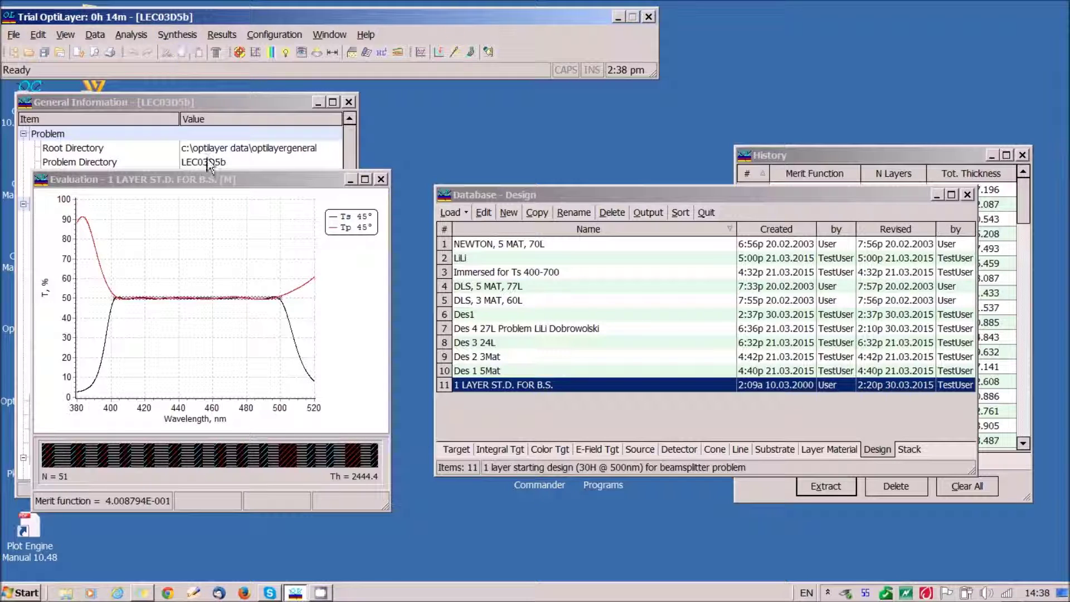
- Remove layers thinner than 17 nm, cutting the design to 43 layers with merit 0.5373
click(177, 35)
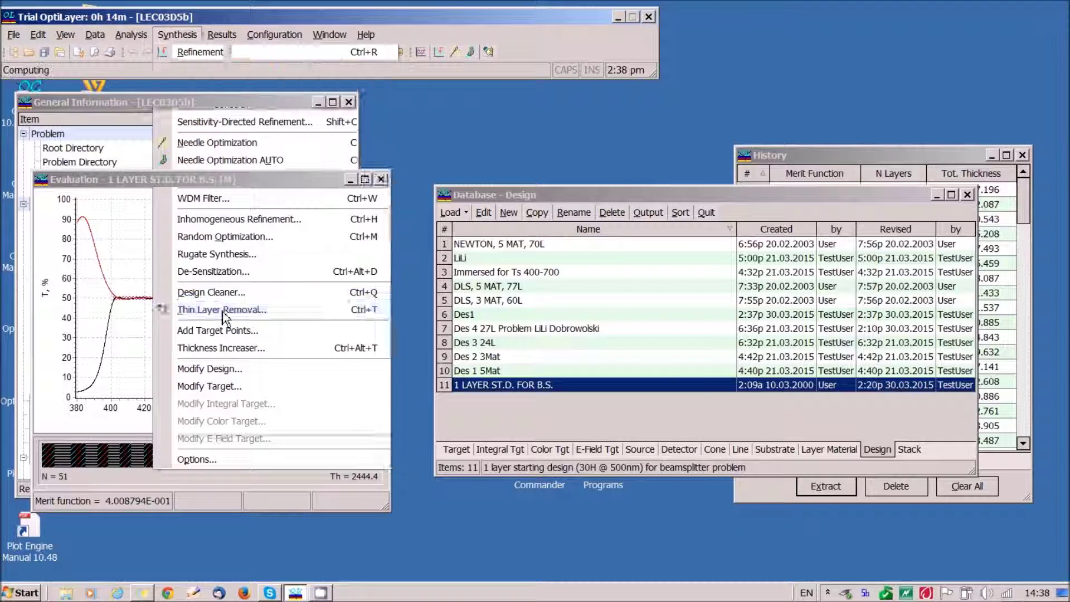
click(222, 310)
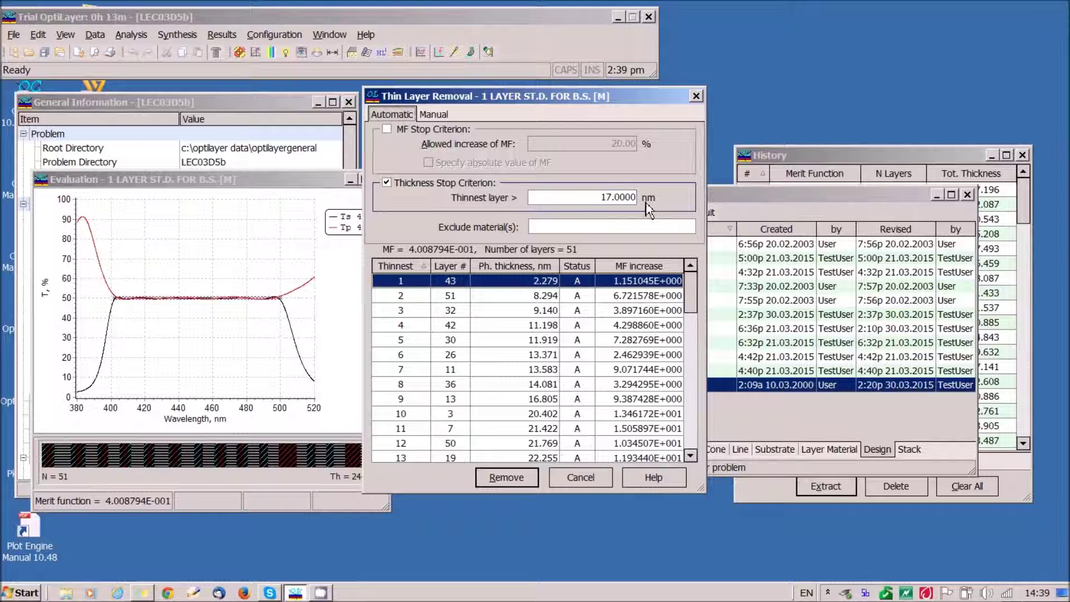
click(506, 477)
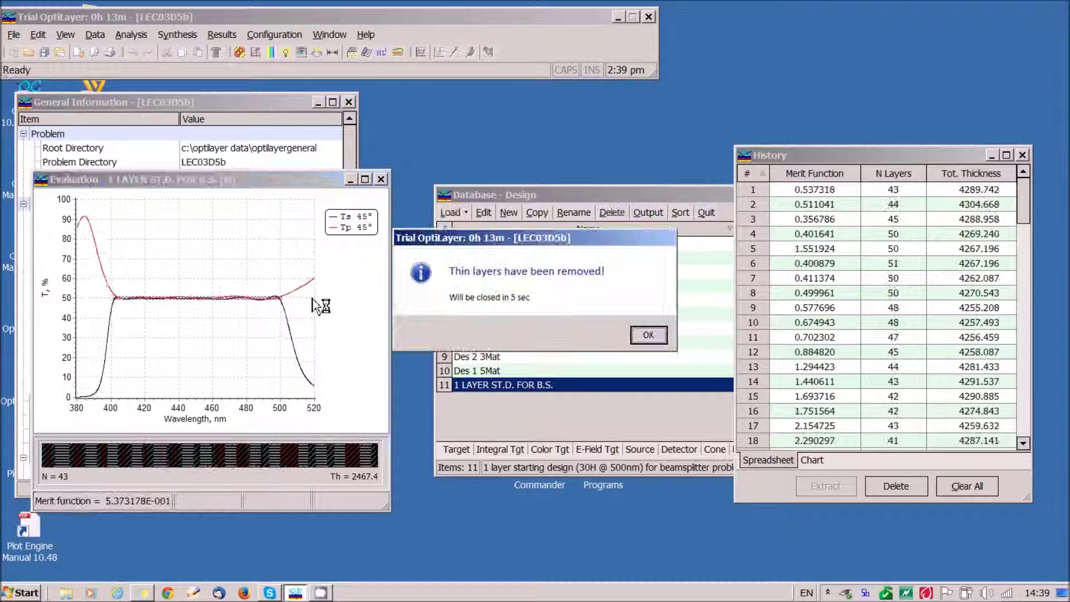
click(647, 335)
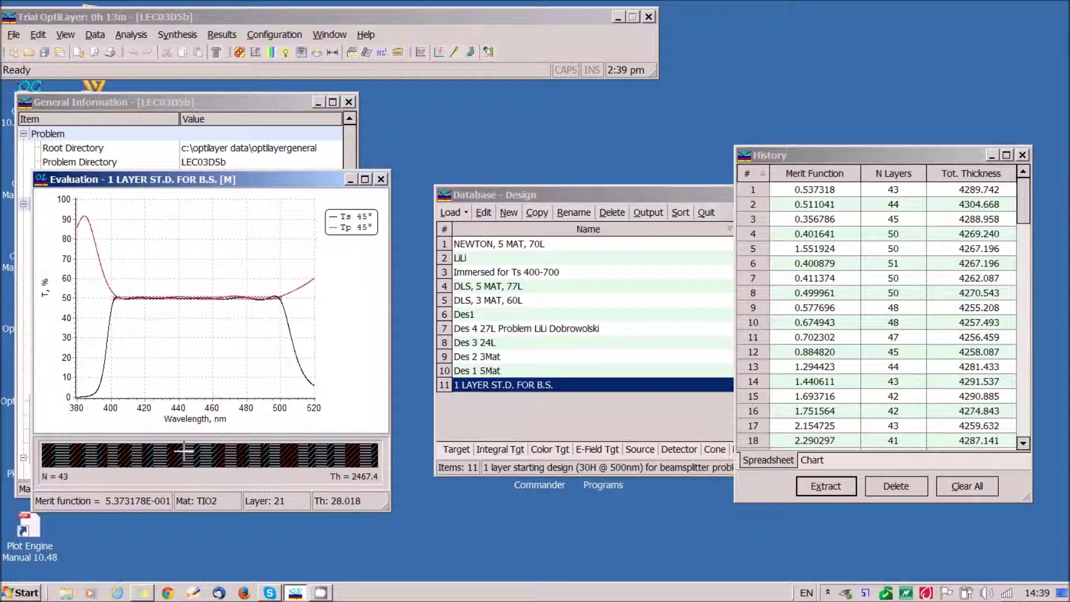
click(131, 34)
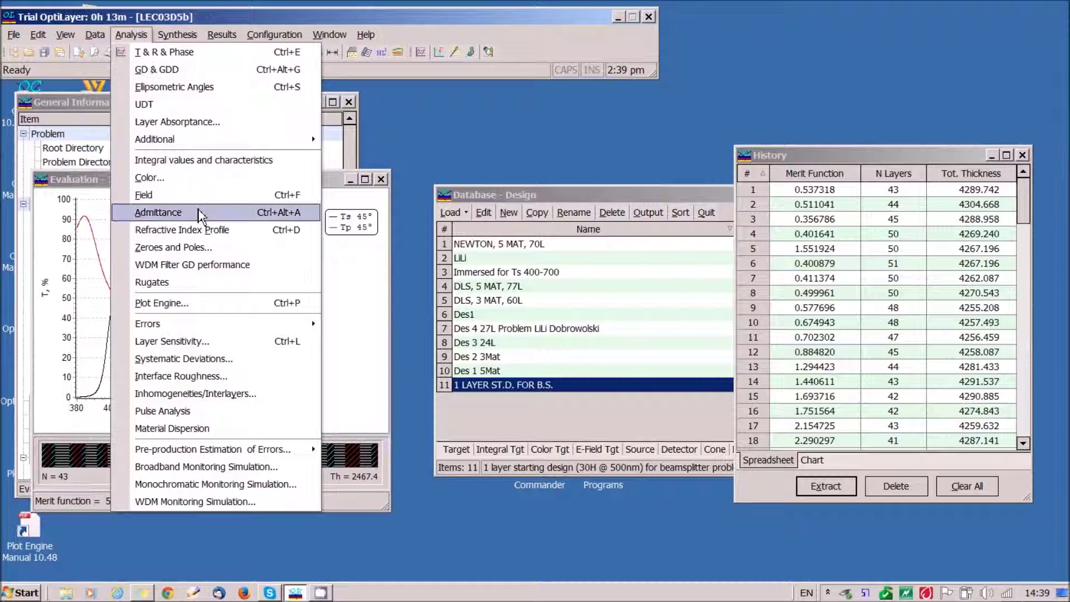
- Show the refractive index profile's per-layer optical thickness bar chart, moved to the right
click(193, 233)
click(175, 109)
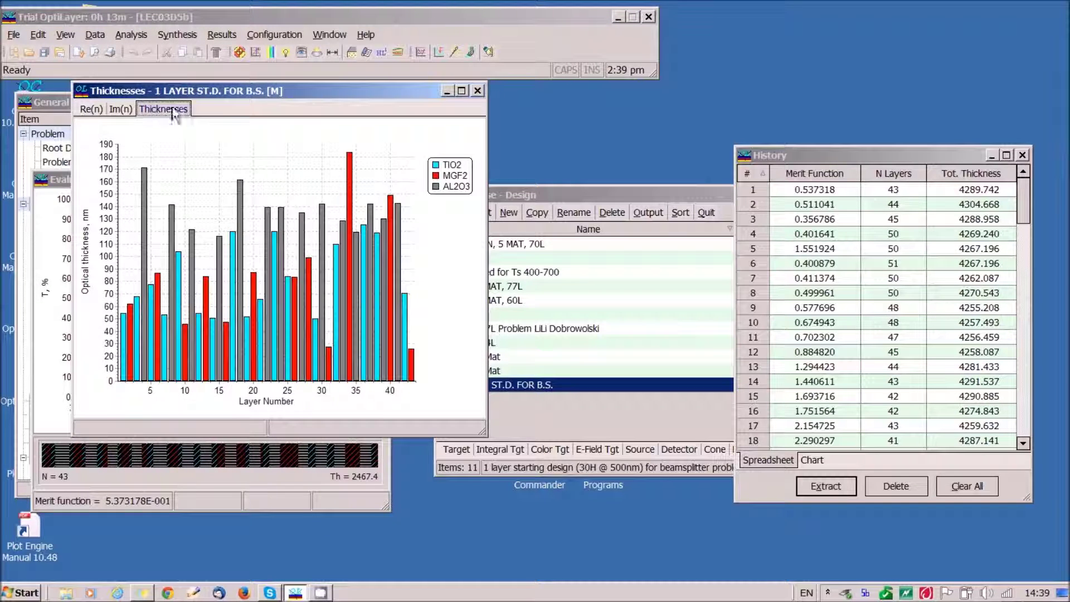
drag(245, 95, 557, 147)
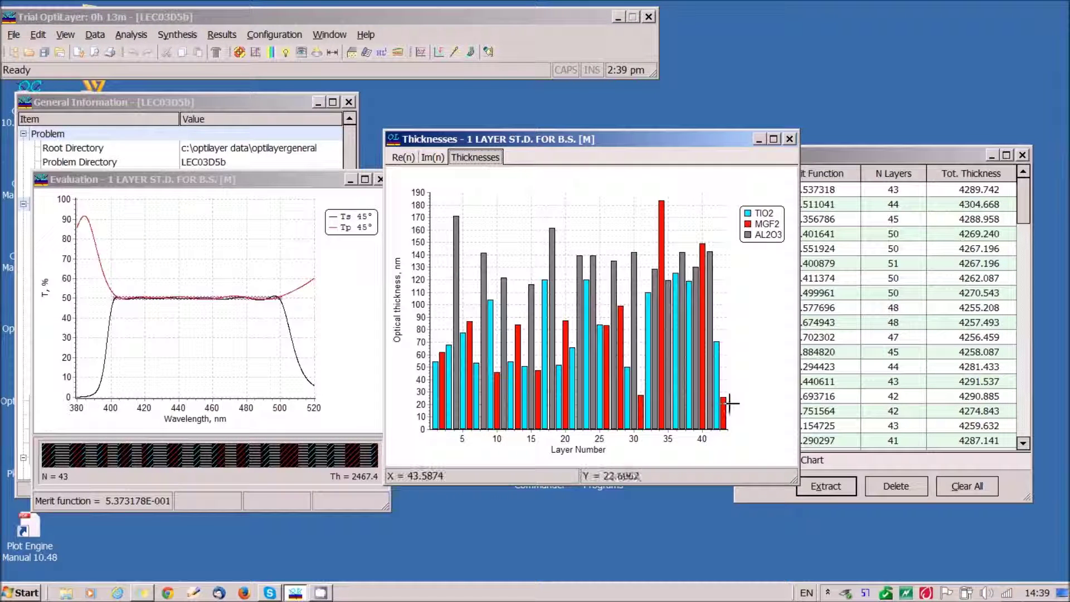
mouse_move(727, 401)
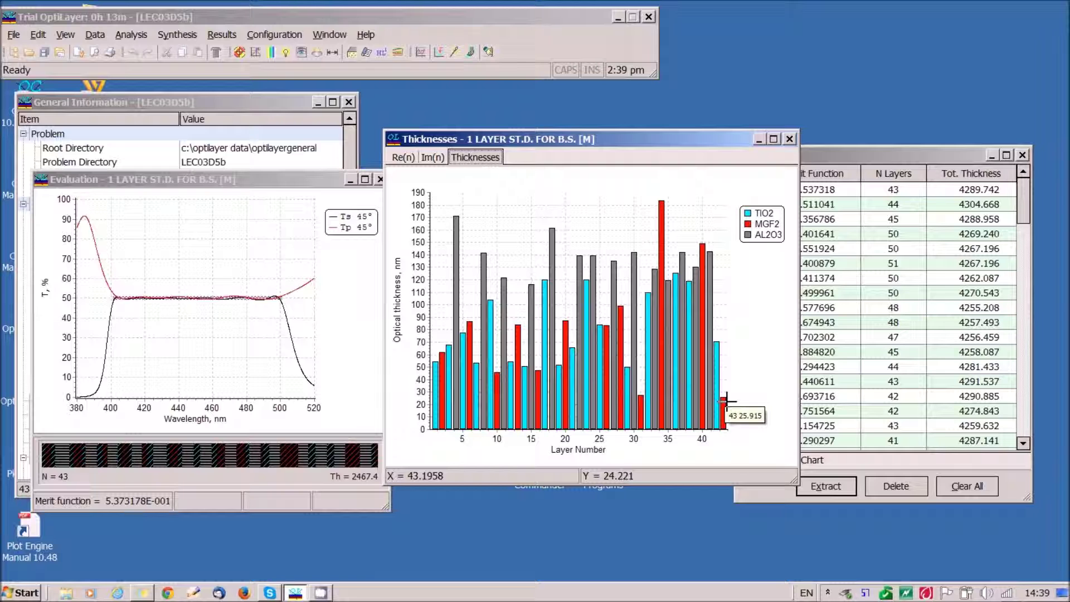